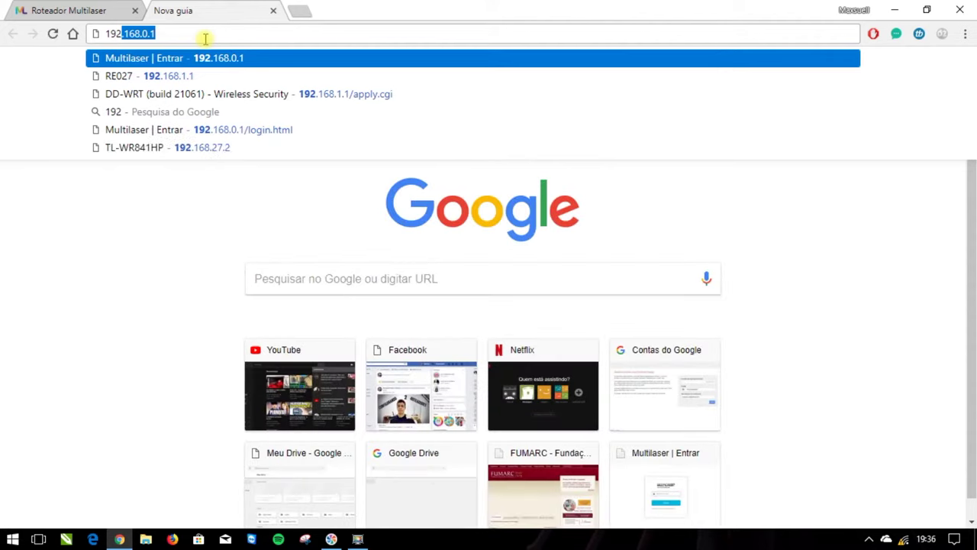
Load the DD-WRT panel at 192.168.1.1 and show its Setup > Basic Setup page.
key("Right")
key("Left")
key("BackSpace")
type("1")
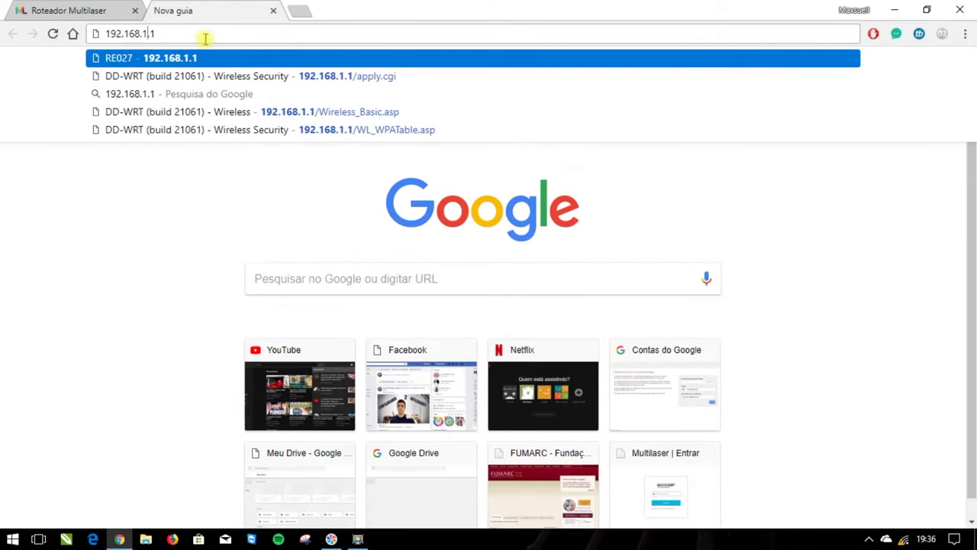
key("Return")
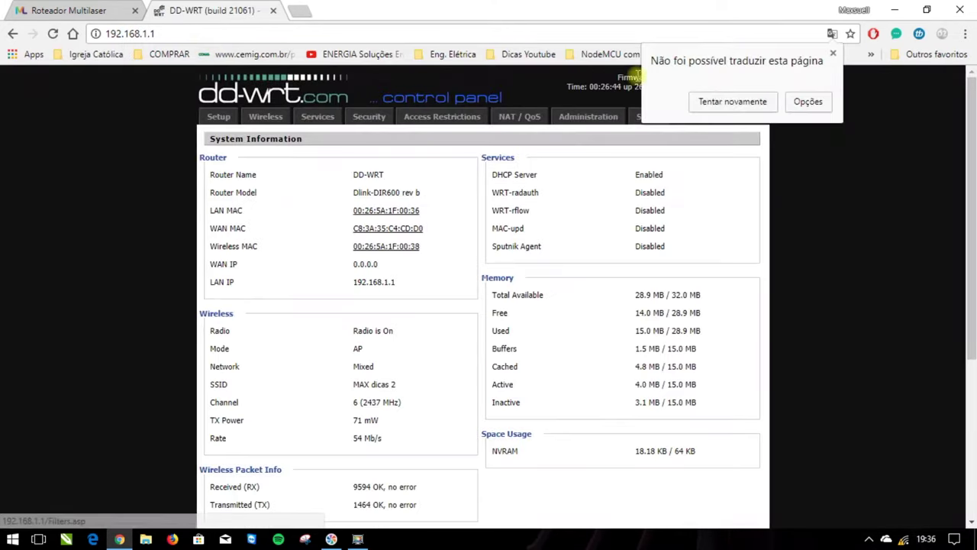
left_click(180, 133)
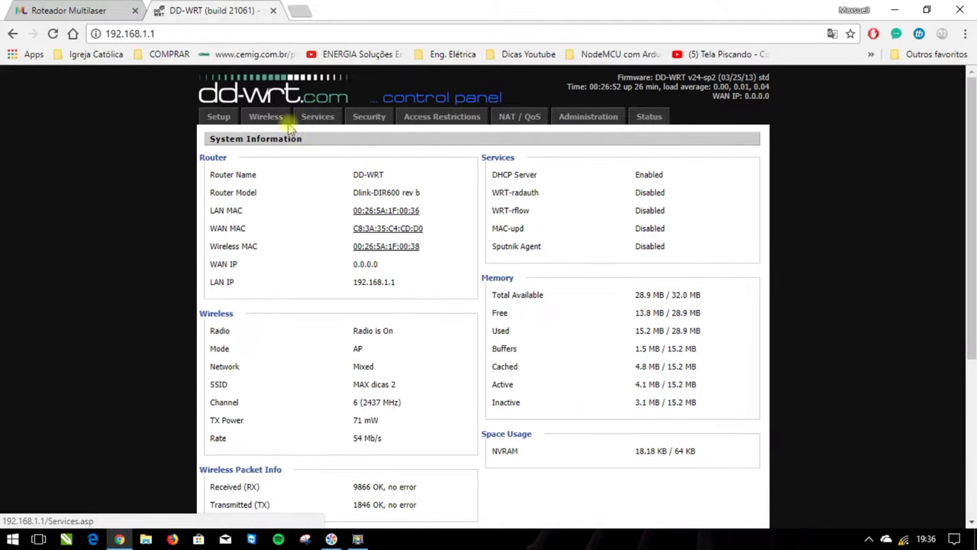
left_click(218, 120)
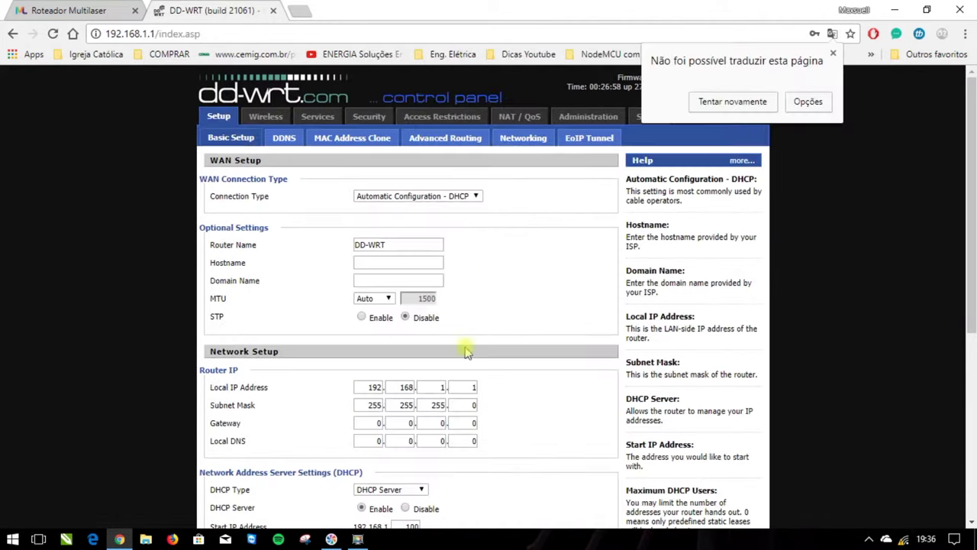
Change the router's Local IP Address to 192.168.0.2.
scroll(433, 387, "down", 1)
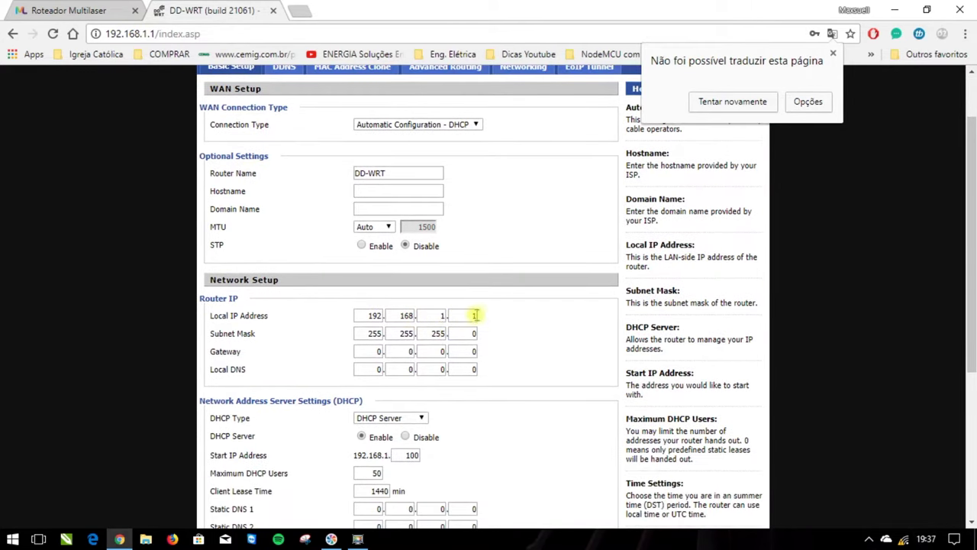
double_click(426, 316)
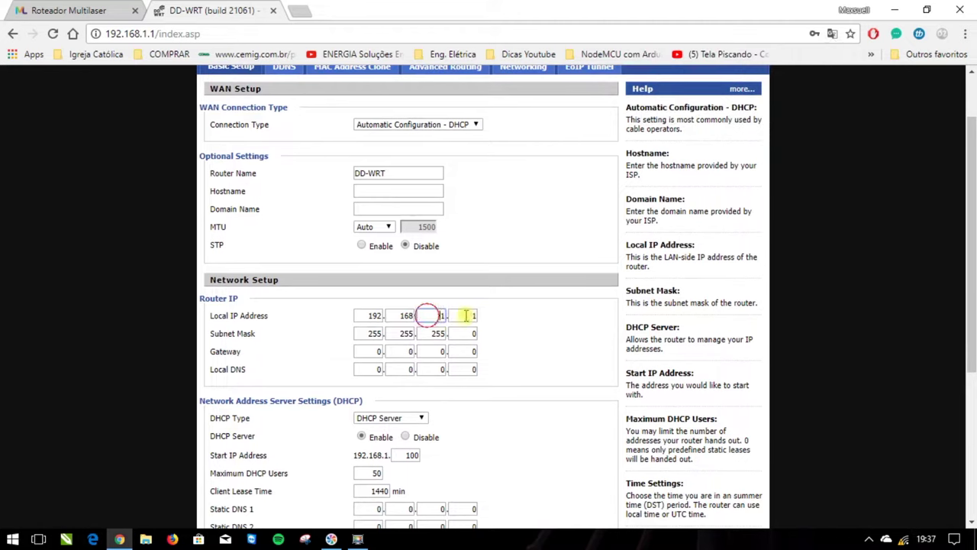
type("0")
left_click(465, 316)
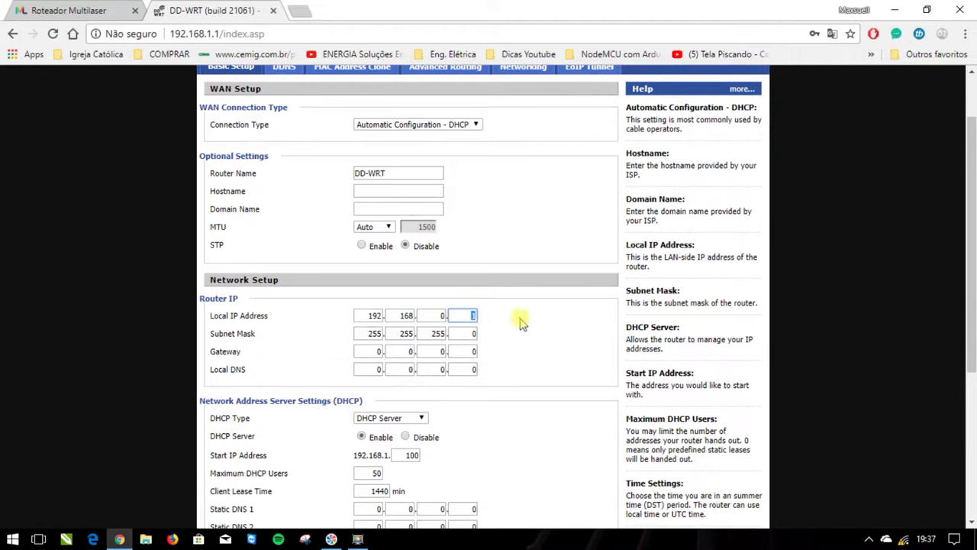
type("2")
left_click(501, 318)
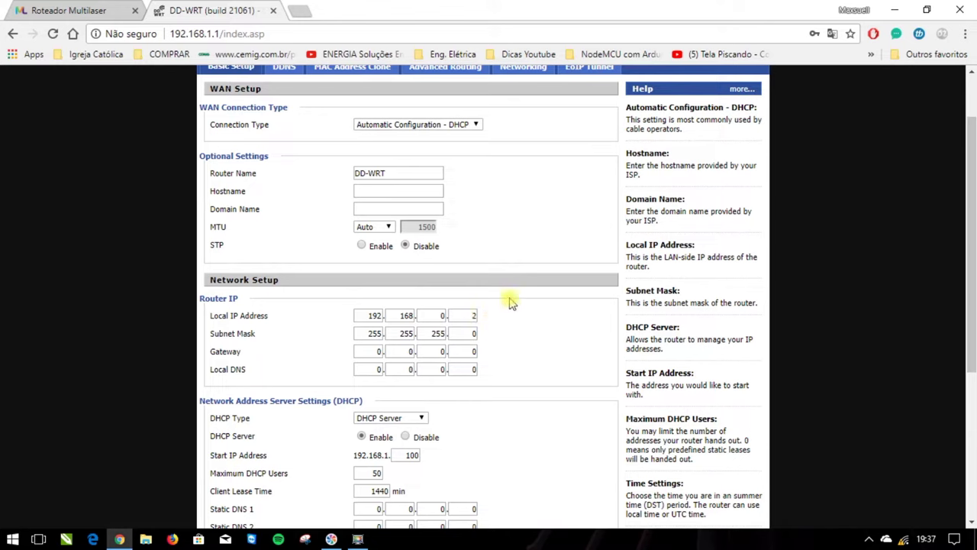
left_click(471, 313)
key("BackSpace")
Set the DHCP Server to Disable and bring the Save buttons into view.
left_click(405, 436)
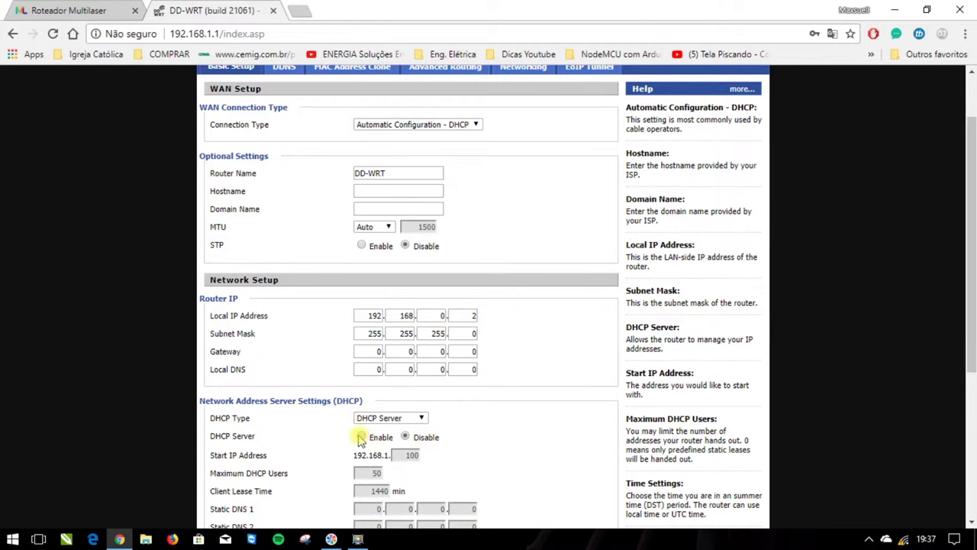
scroll(363, 437, "down", 1)
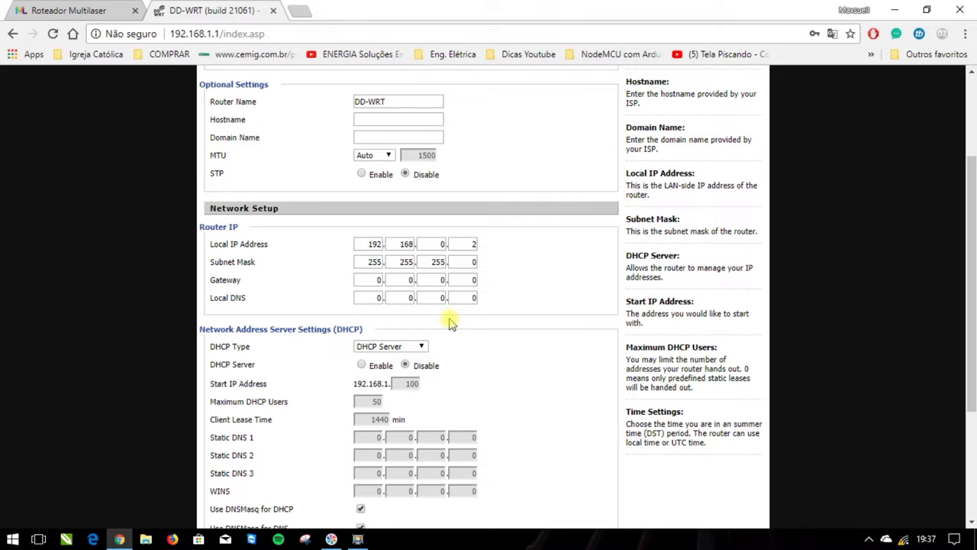
scroll(449, 323, "down", 1)
scroll(449, 323, "up", 1)
scroll(506, 268, "up", 2)
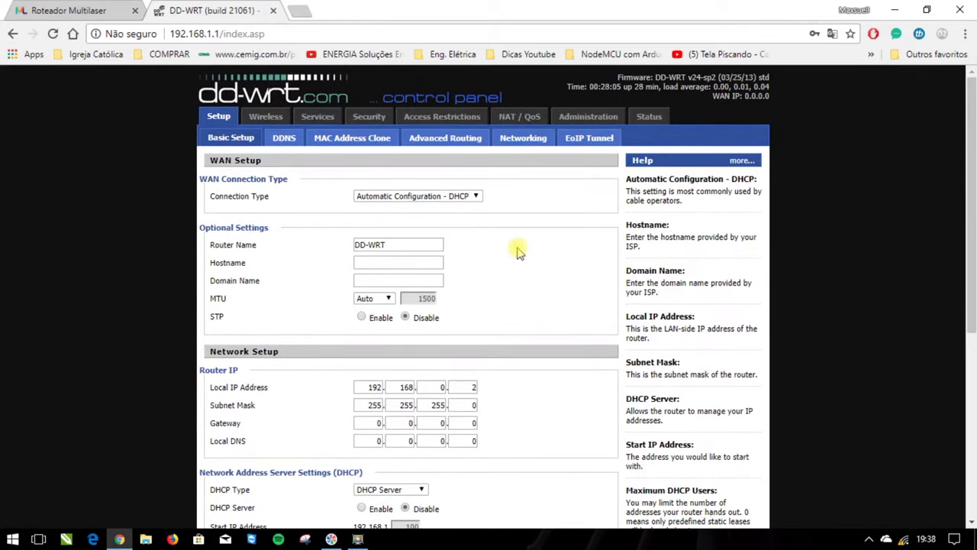
scroll(517, 252, "down", 3)
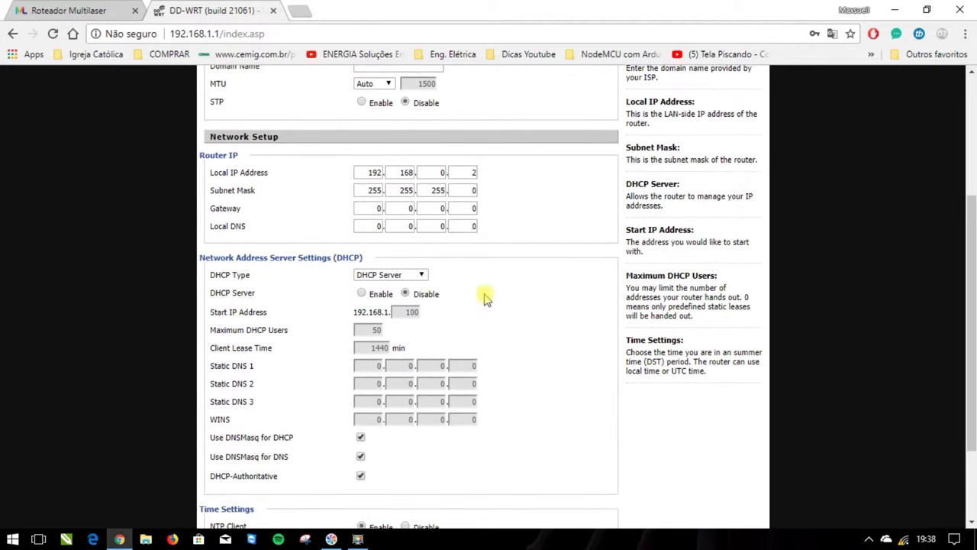
scroll(482, 300, "down", 2)
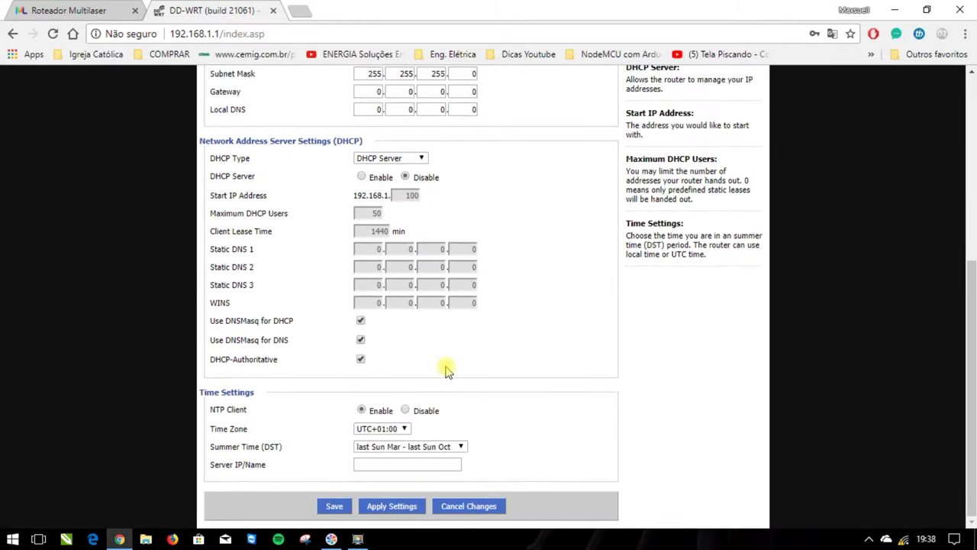
Save the Basic Setup, then re-enter 0 in the Local IP's third octet.
left_click(334, 506)
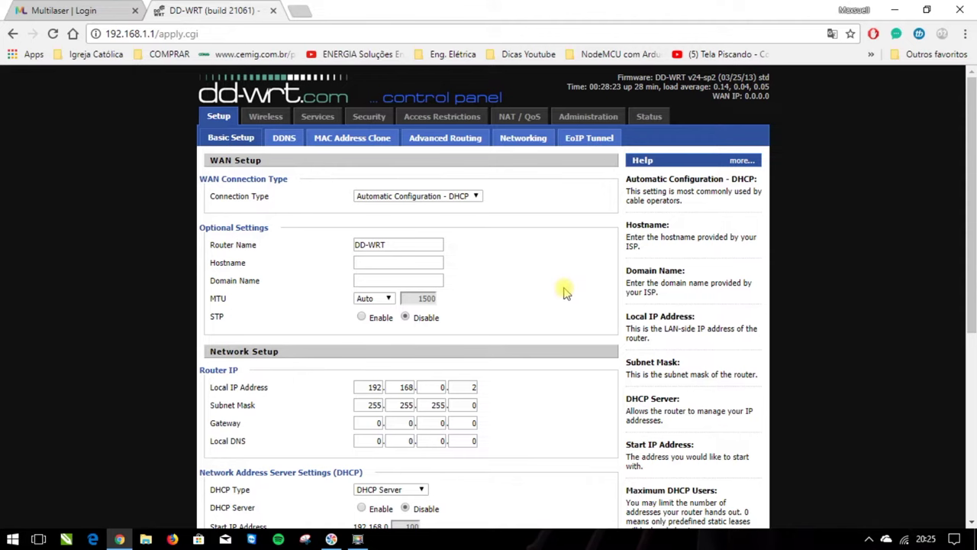
left_click(438, 387)
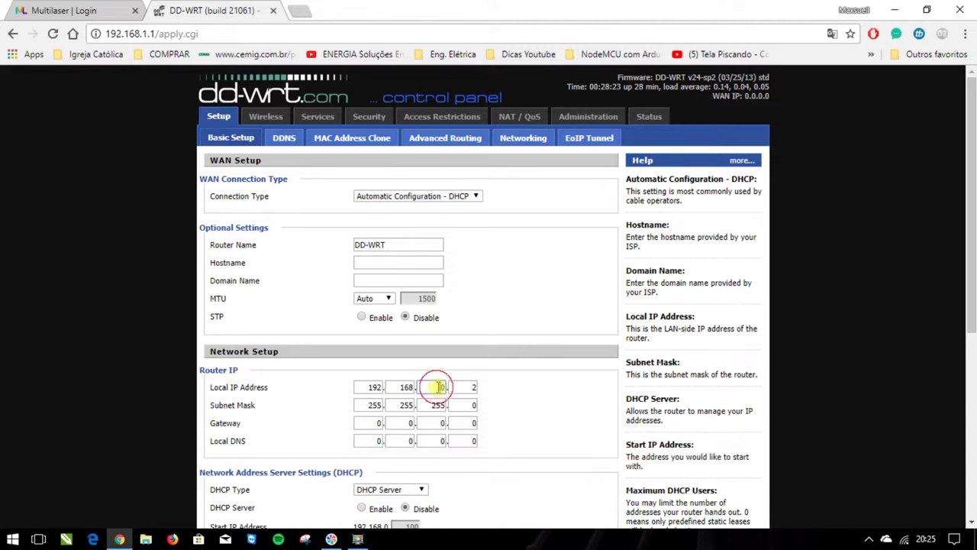
type("0")
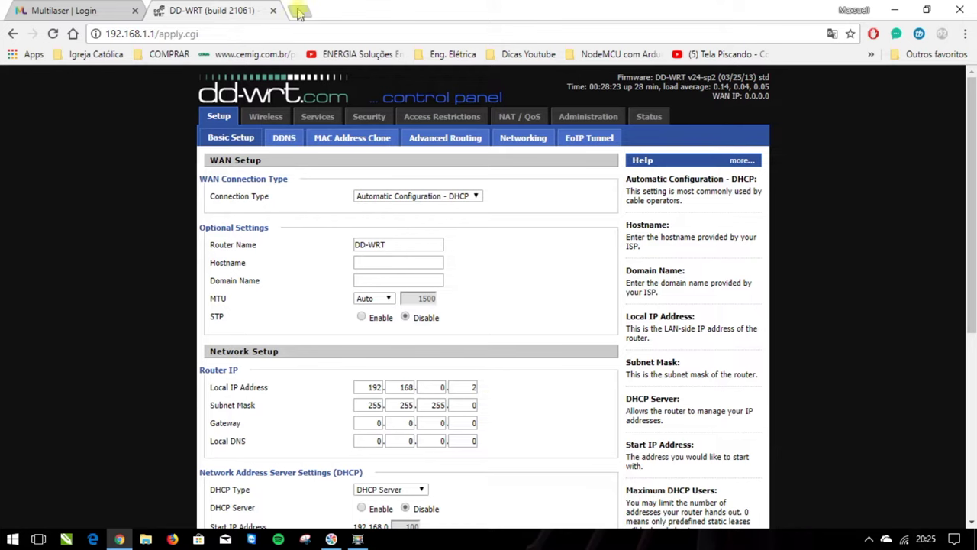
In a new browser tab, connect to the MAX dicas 3 Wi-Fi network.
left_click(300, 11)
left_click(885, 539)
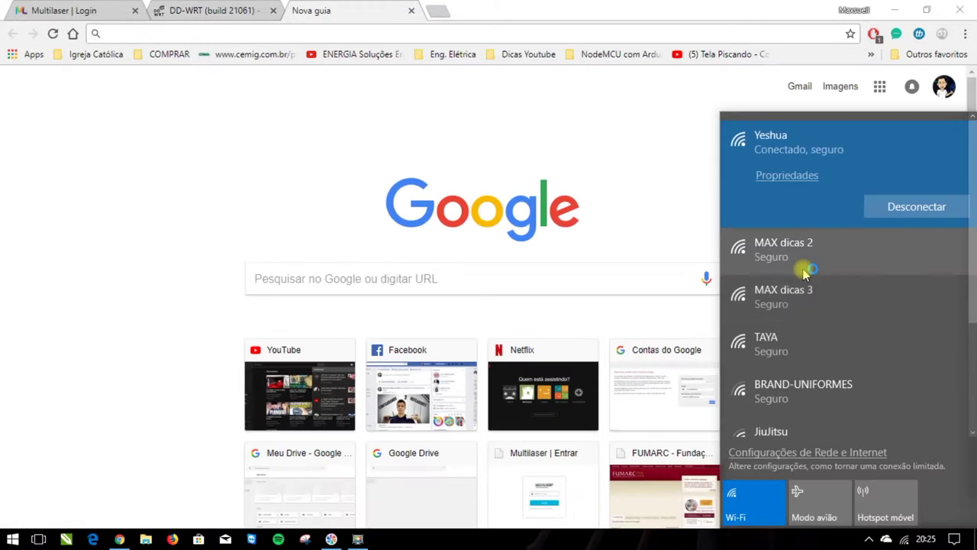
left_click(802, 304)
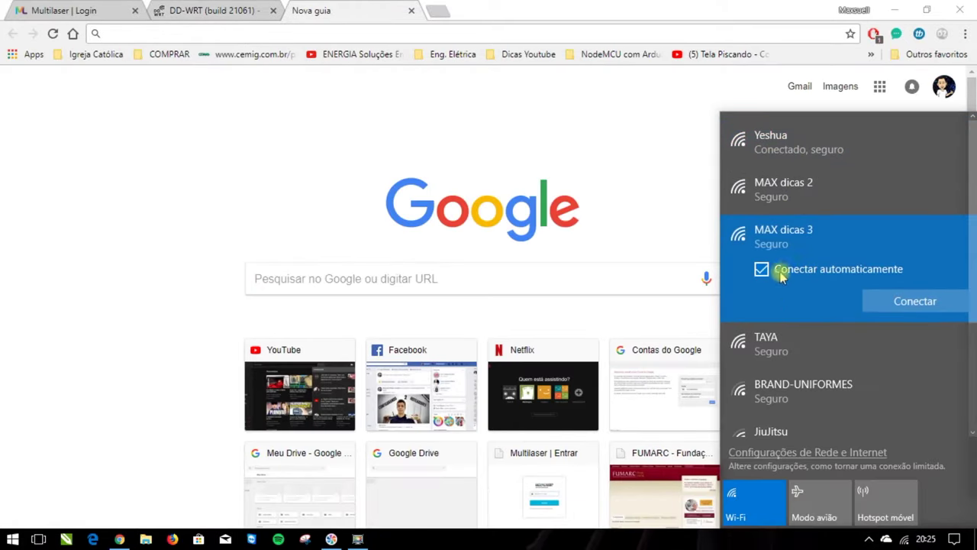
left_click(915, 300)
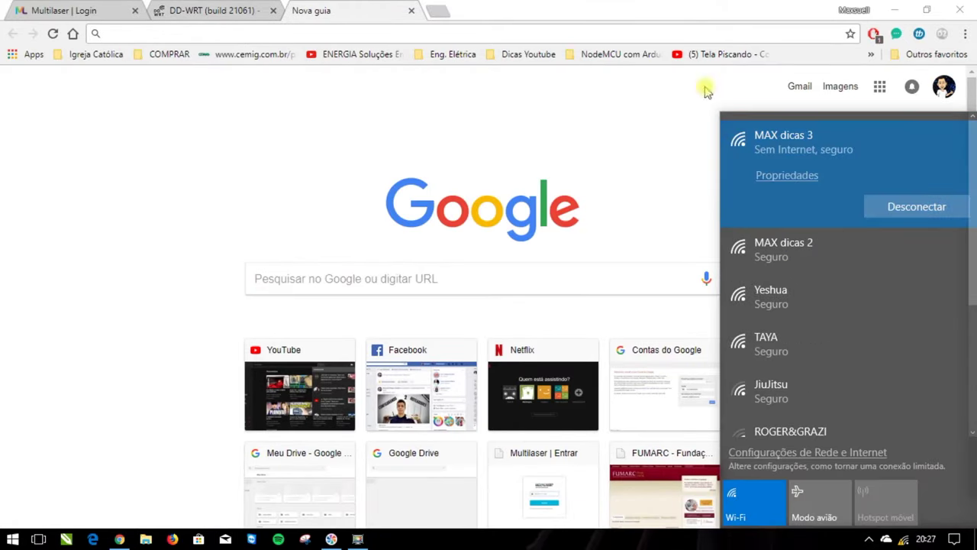
Load the Multilaser router admin at 192.168.1.1 and show its Rede > LAN settings.
left_click(653, 34)
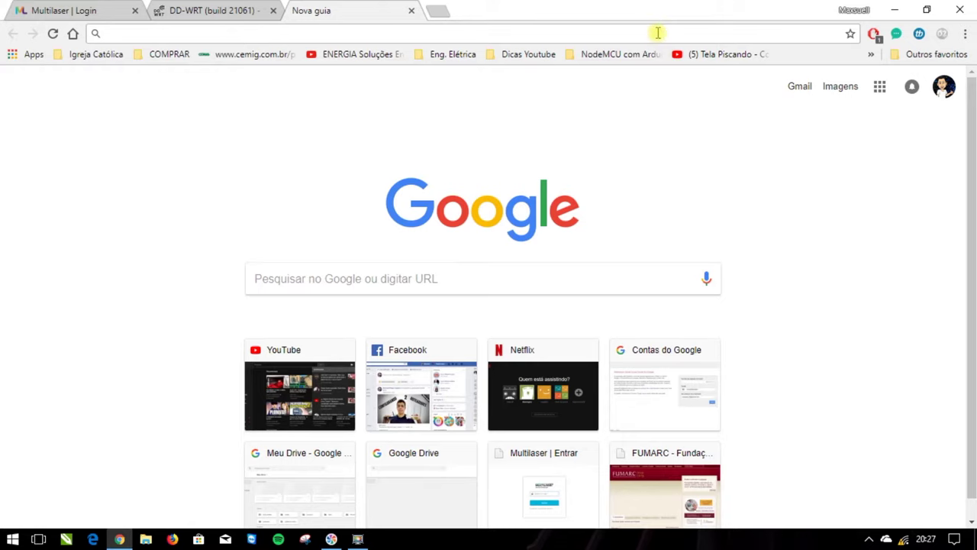
type("1")
key("Return")
left_click(20, 256)
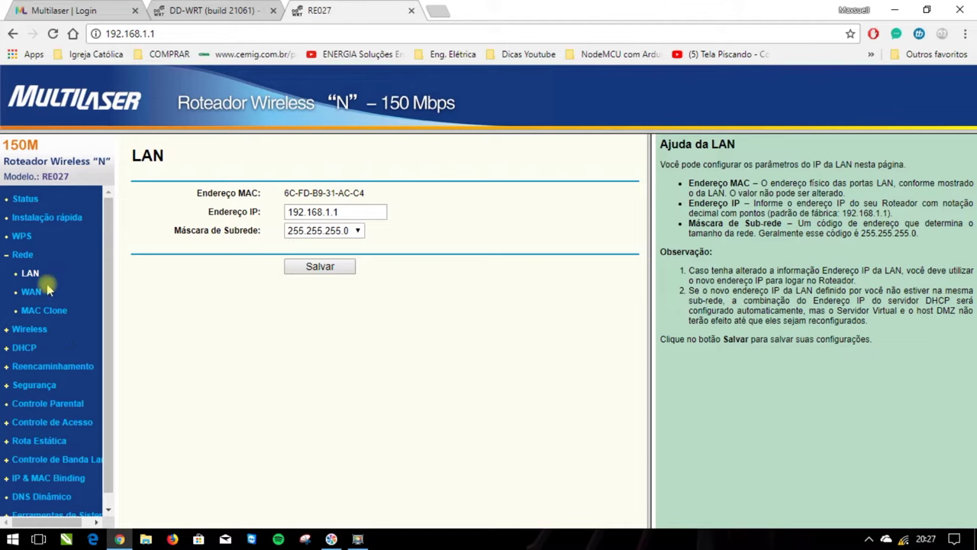
Change the Multilaser LAN IP to 192.168.0.3, save, and confirm the restart.
left_click(328, 213)
key("Delete")
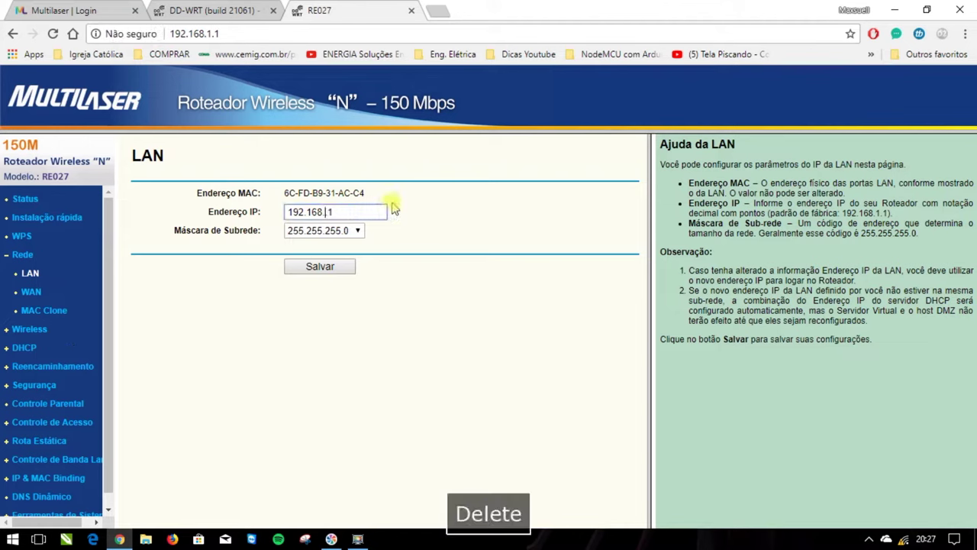
type("0")
key("Right")
key("BackSpace")
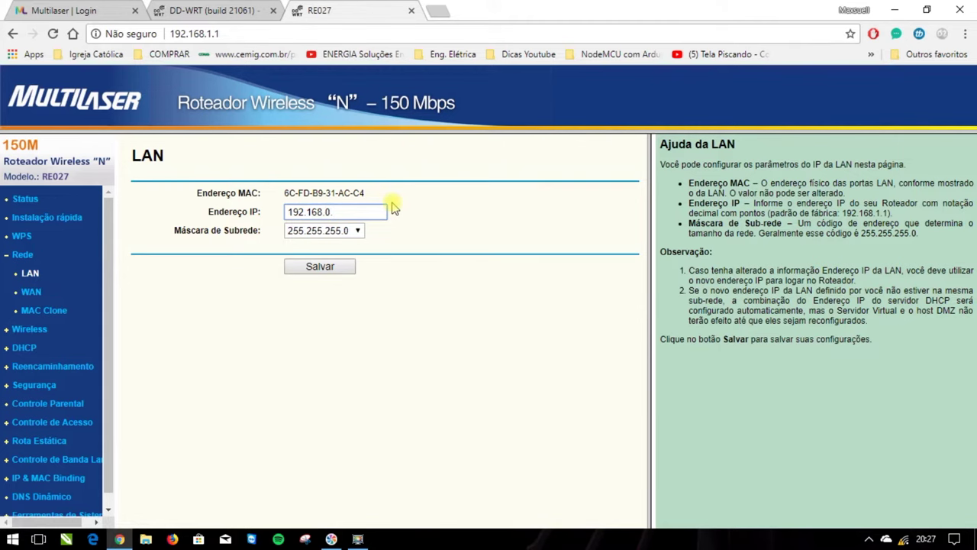
left_click(327, 271)
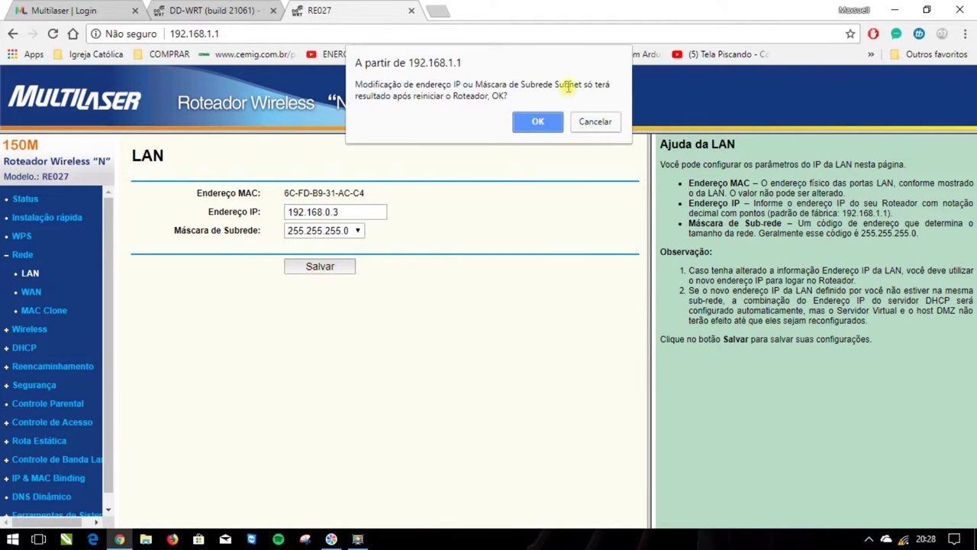
left_click(539, 124)
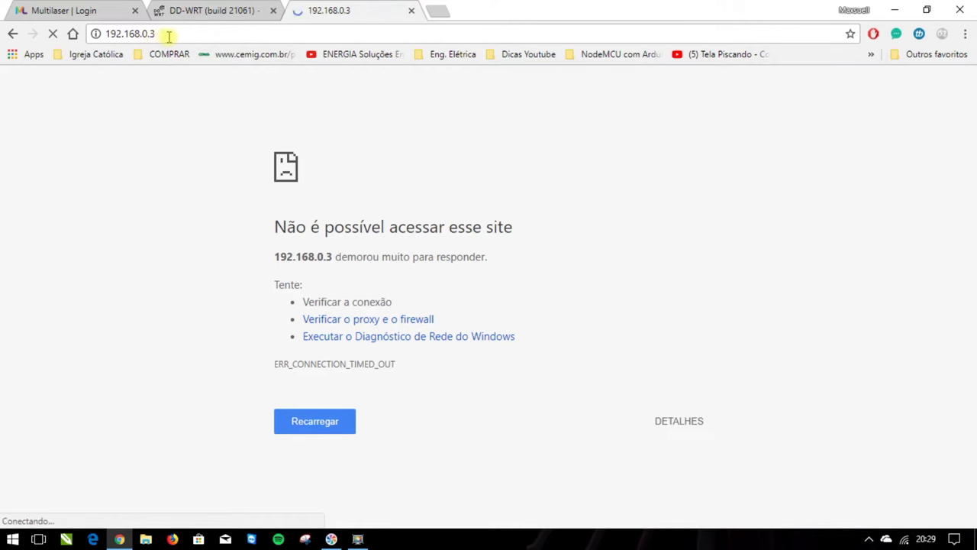
Reconnect to the MAX dicas 3 Wi-Fi network.
left_click(904, 539)
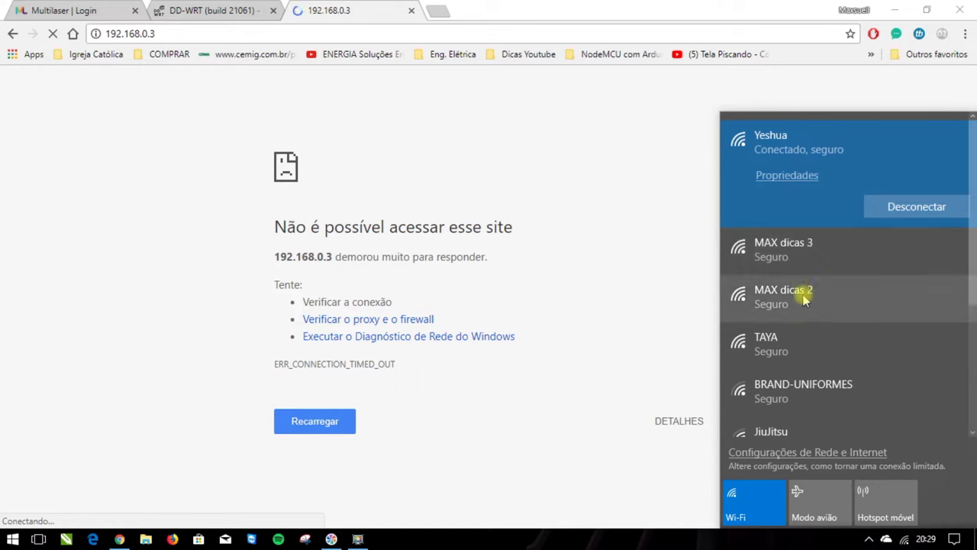
left_click(814, 253)
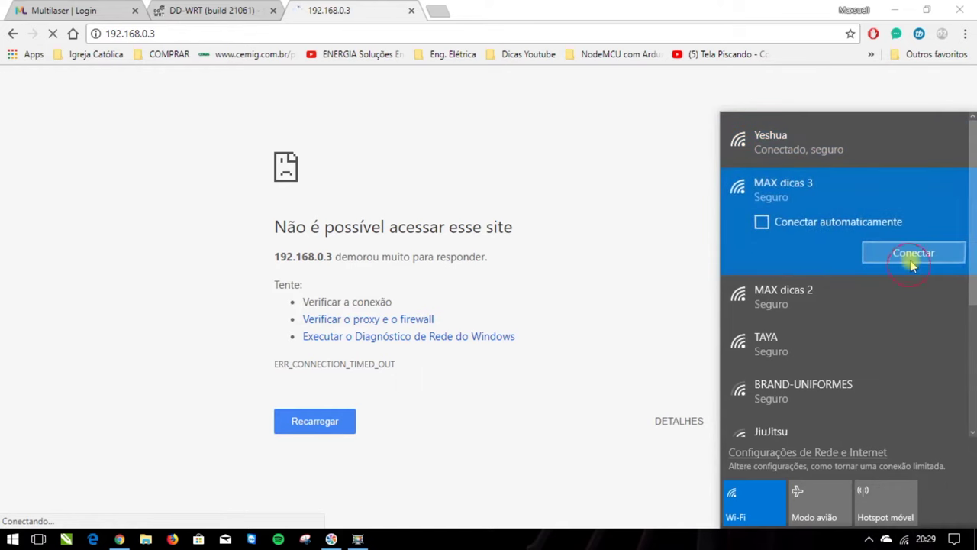
left_click(871, 254)
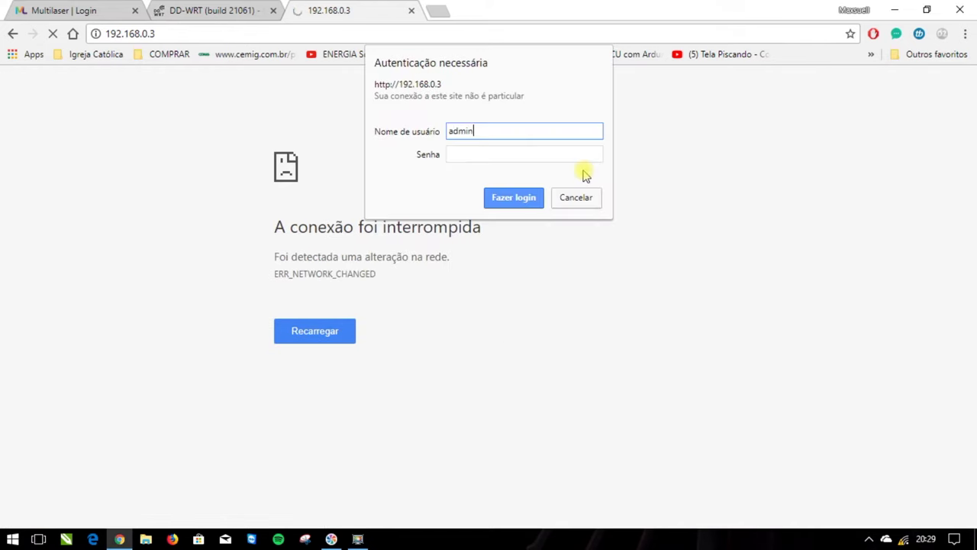
Log in to the Multilaser admin at 192.168.0.3 with the admin password and show its DHCP settings.
key("Tab")
type("admin")
left_click(535, 195)
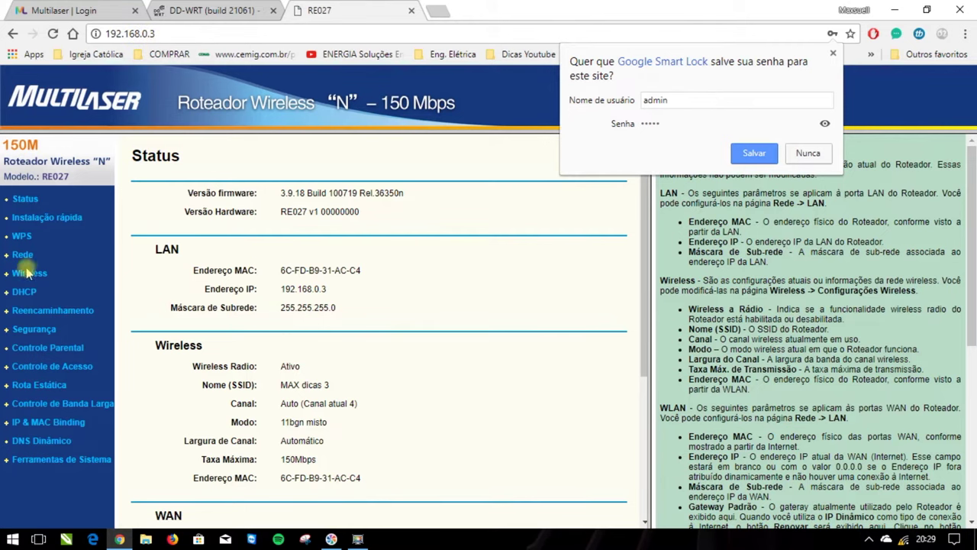
left_click(23, 293)
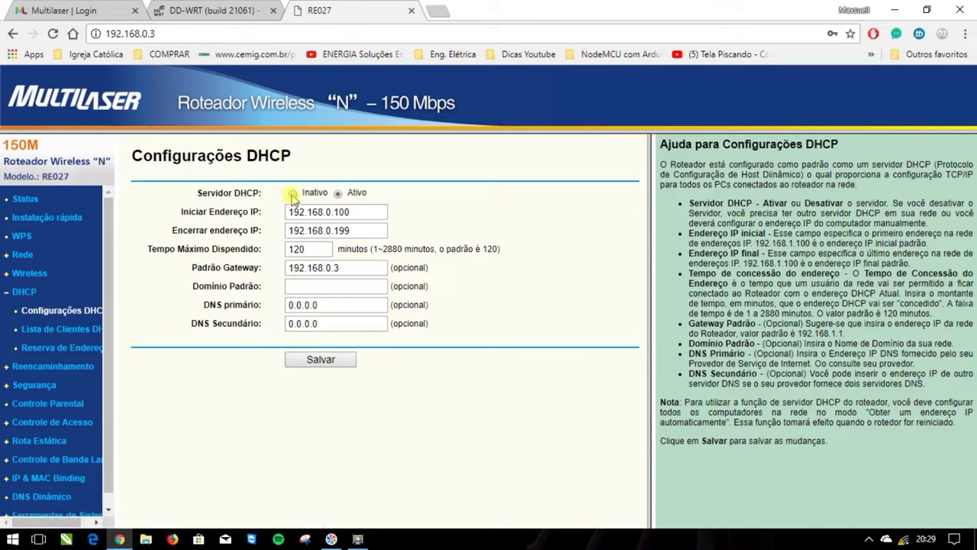
Save the DHCP server as Inativo, then restart the router with Reiniciar and confirm.
left_click(321, 359)
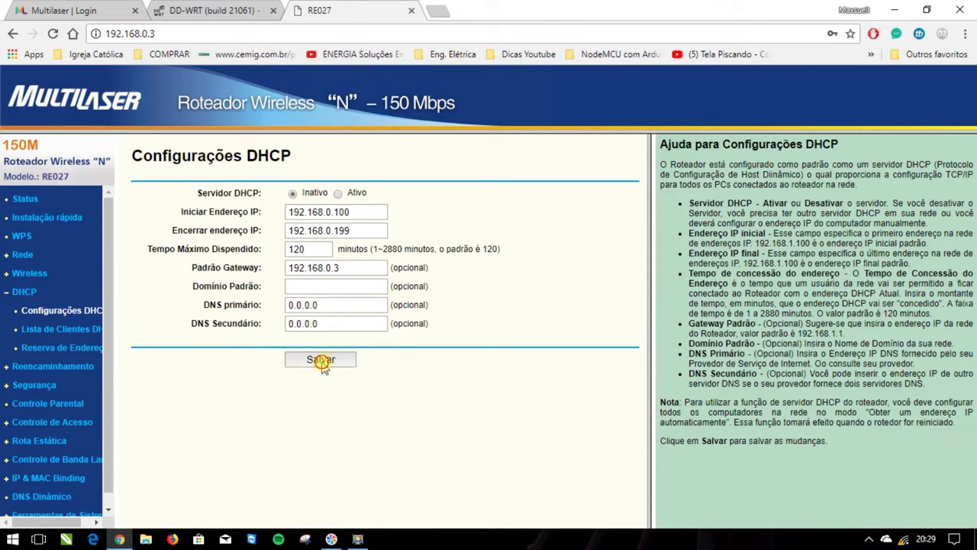
left_click(593, 111)
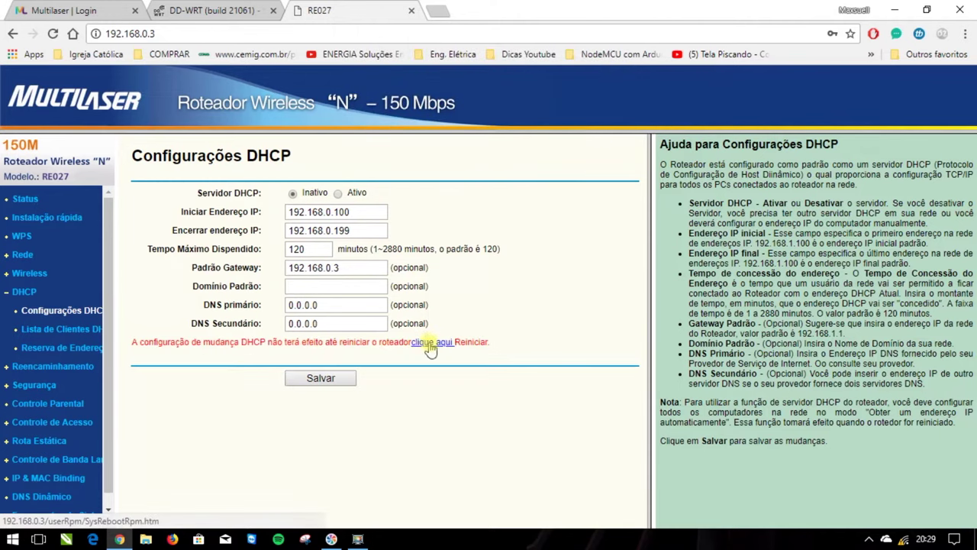
left_click(428, 342)
left_click(317, 212)
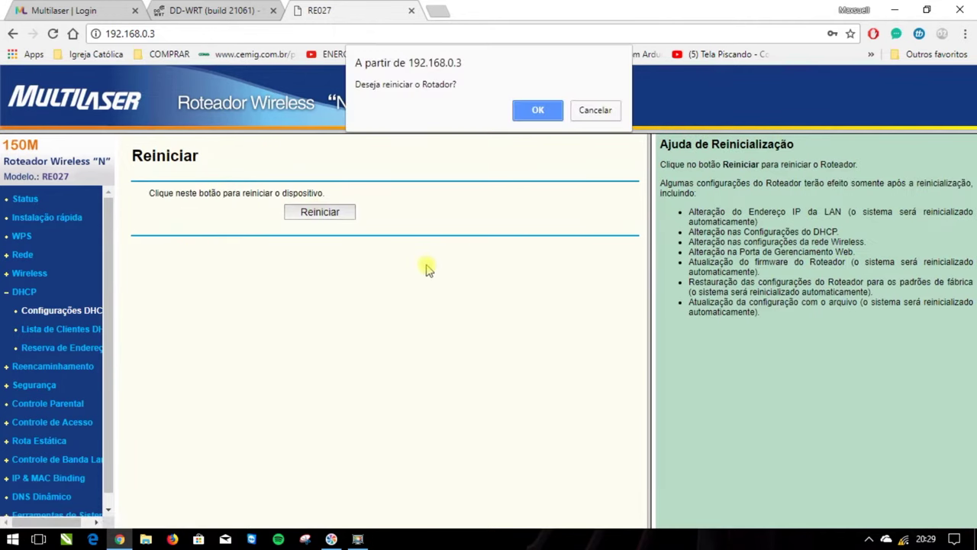
left_click(530, 106)
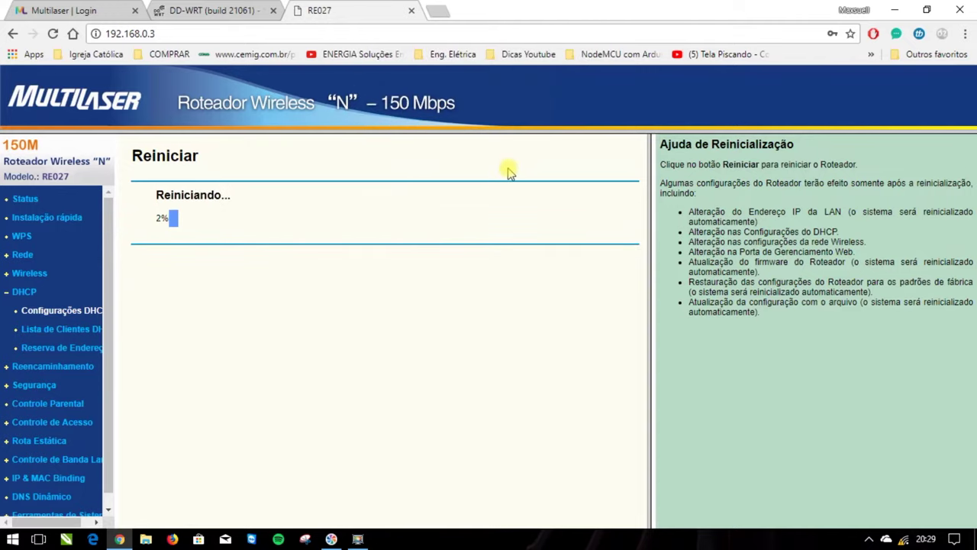